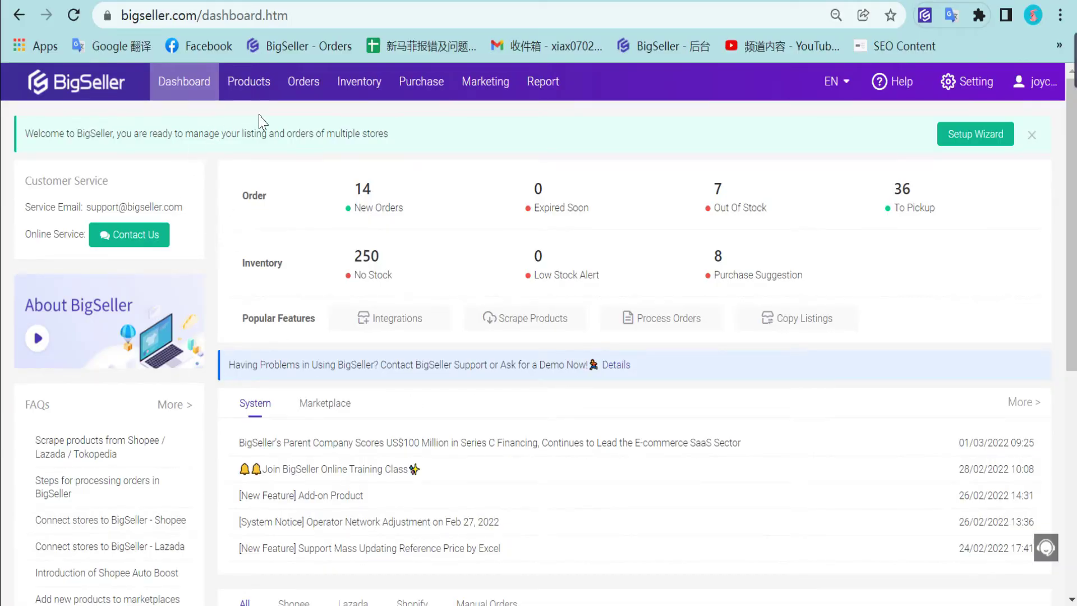
# - Open Copy Listings from the Products menu and show the Lazada listings available to copy
pyautogui.moveTo(304, 82)
pyautogui.moveTo(236, 96)
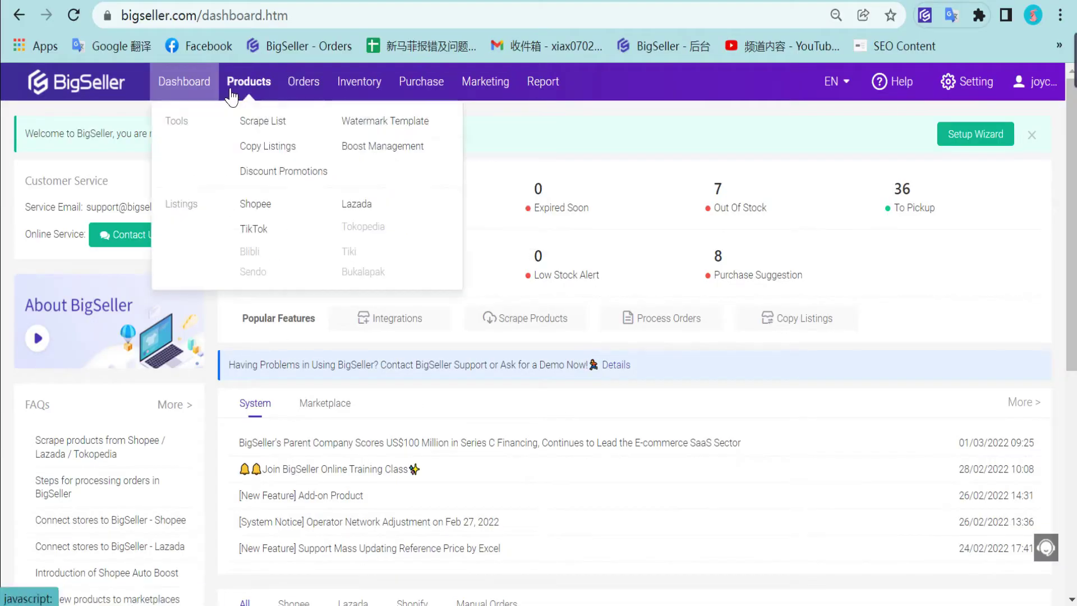
pyautogui.click(269, 147)
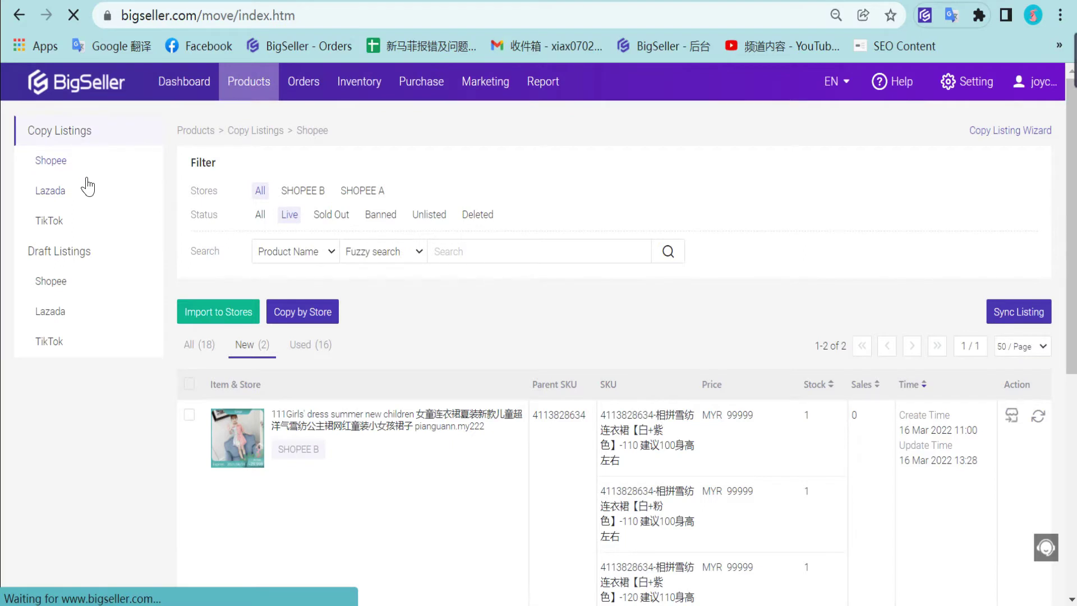
pyautogui.click(65, 194)
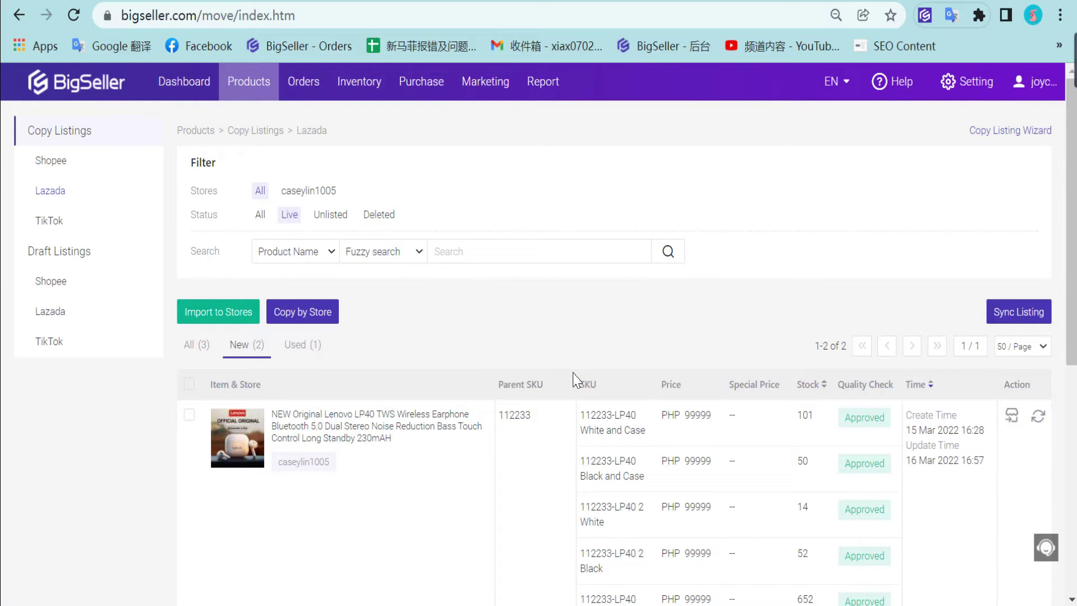
# - Import the Lenovo LP40 earphone listing as a TikTok draft for the teset123 store
pyautogui.click(1012, 422)
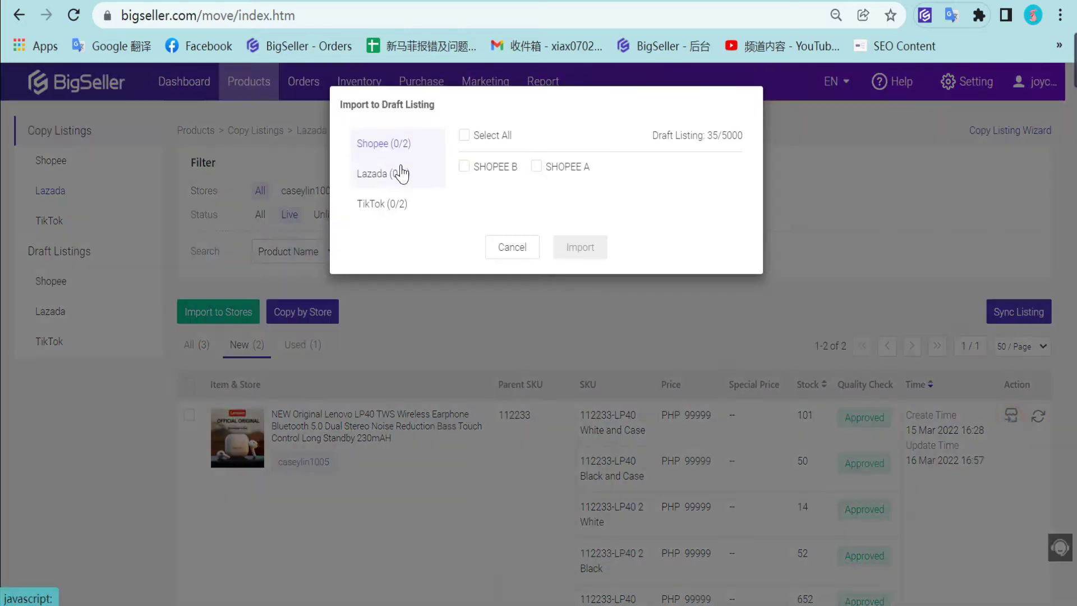
pyautogui.click(396, 203)
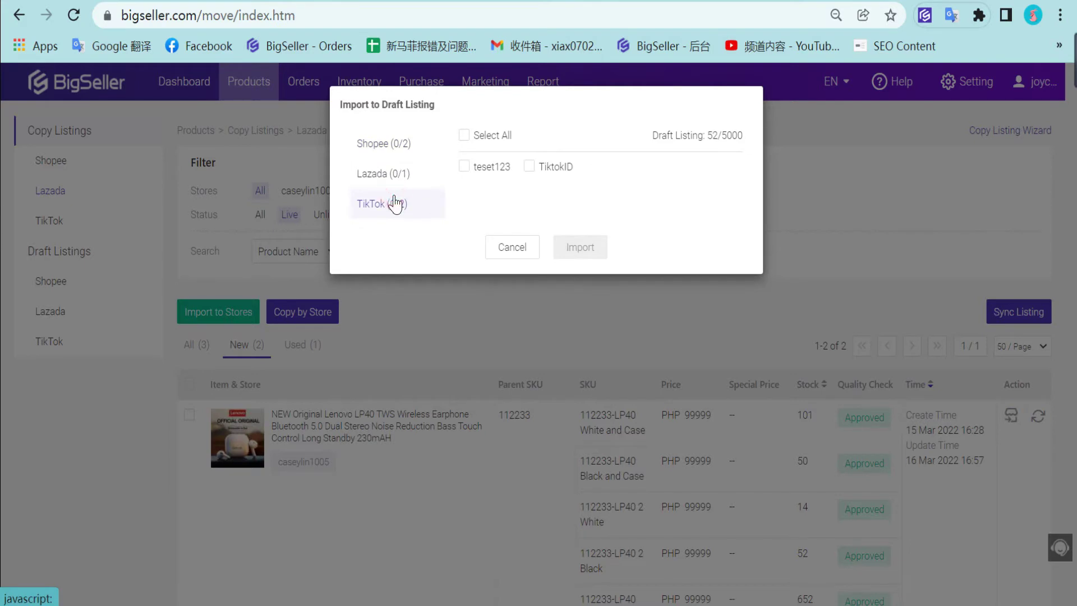
pyautogui.click(466, 168)
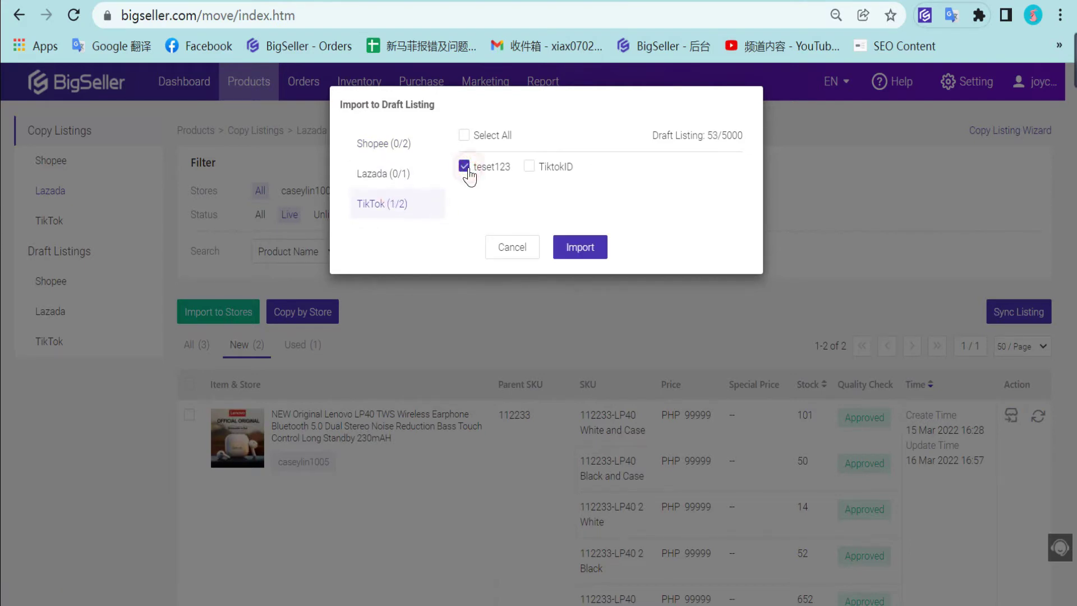
pyautogui.click(589, 251)
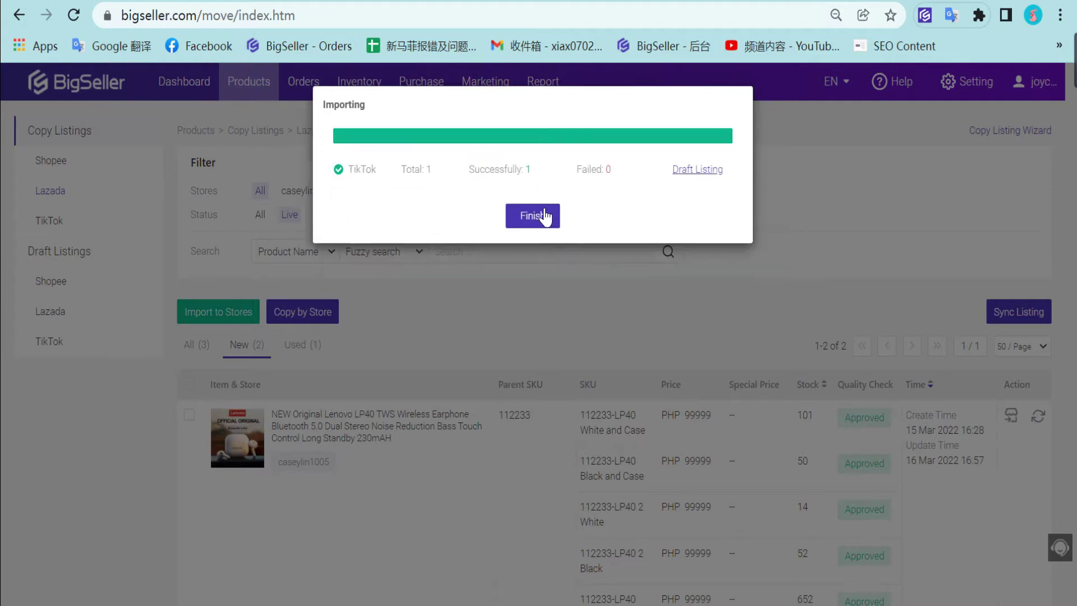
pyautogui.click(531, 221)
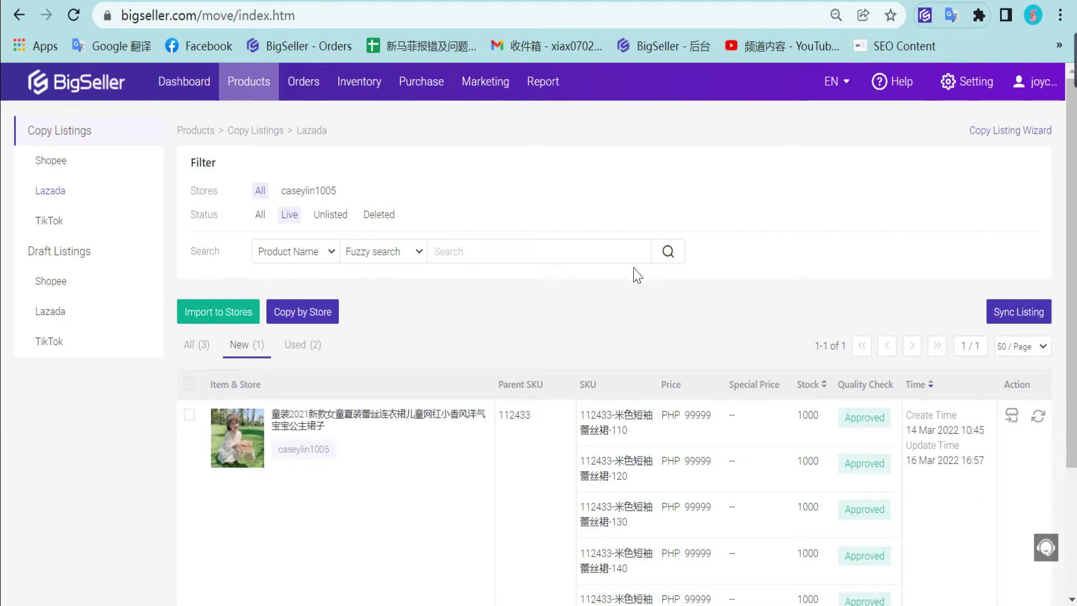
# - Select the Lenovo LP40 earphone, children's dress and third Lazada listings
pyautogui.click(190, 415)
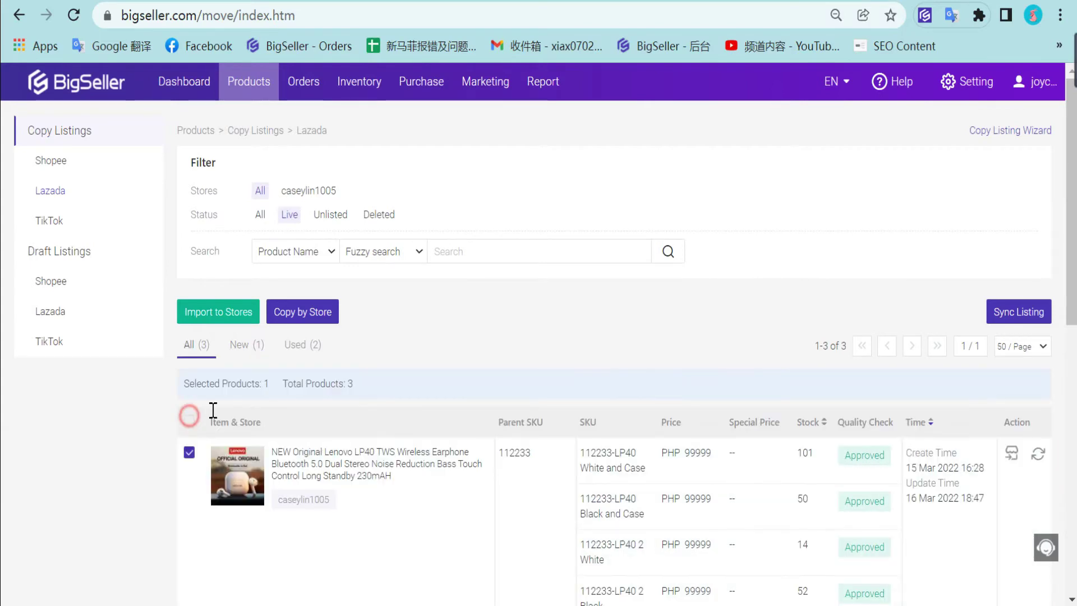
pyautogui.scroll(-8, 191, 415)
pyautogui.click(190, 238)
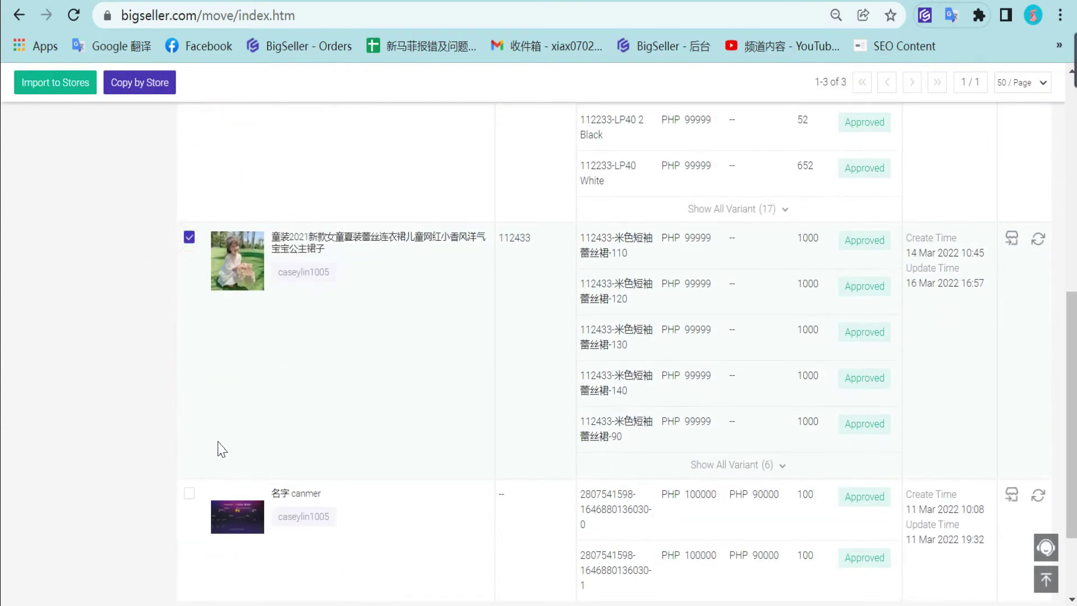
pyautogui.click(189, 497)
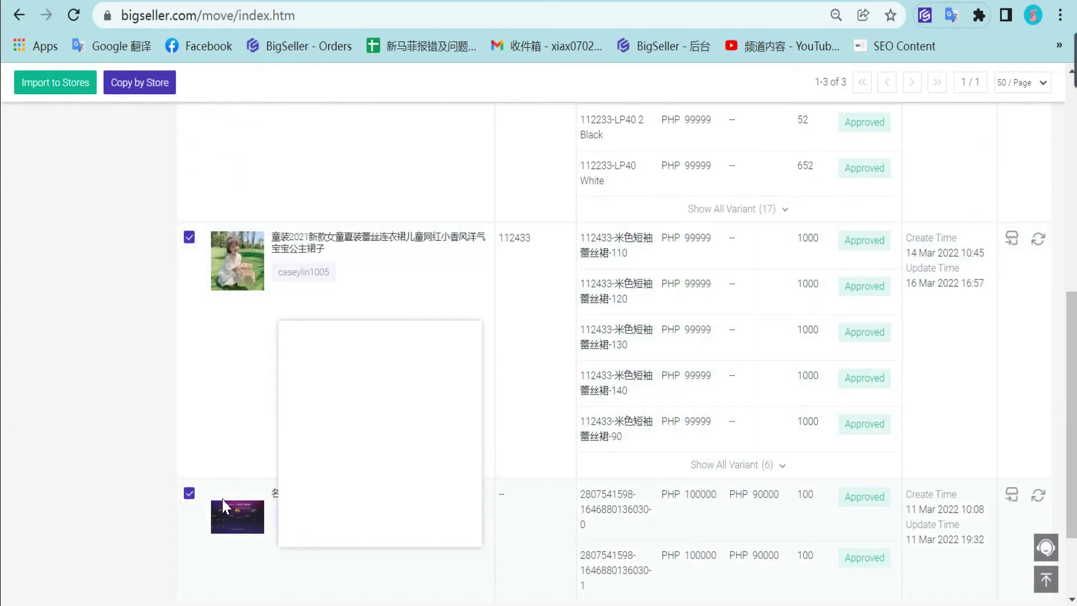
pyautogui.scroll(4, 383, 444)
pyautogui.scroll(5, 384, 443)
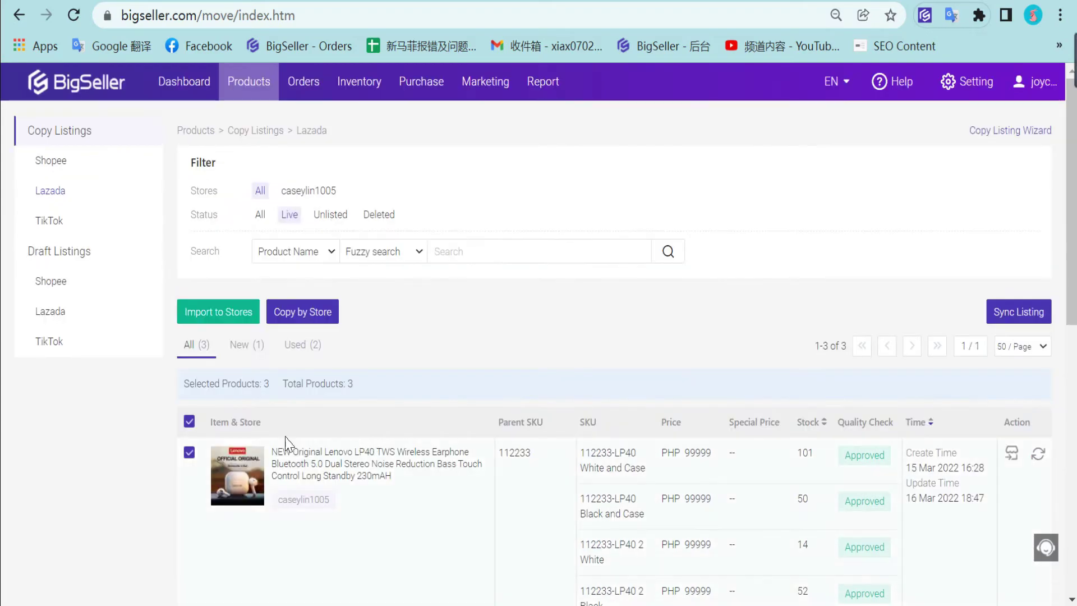
# - Import the three selected listings as TikTok drafts for the teset123 store
pyautogui.click(212, 320)
pyautogui.click(399, 208)
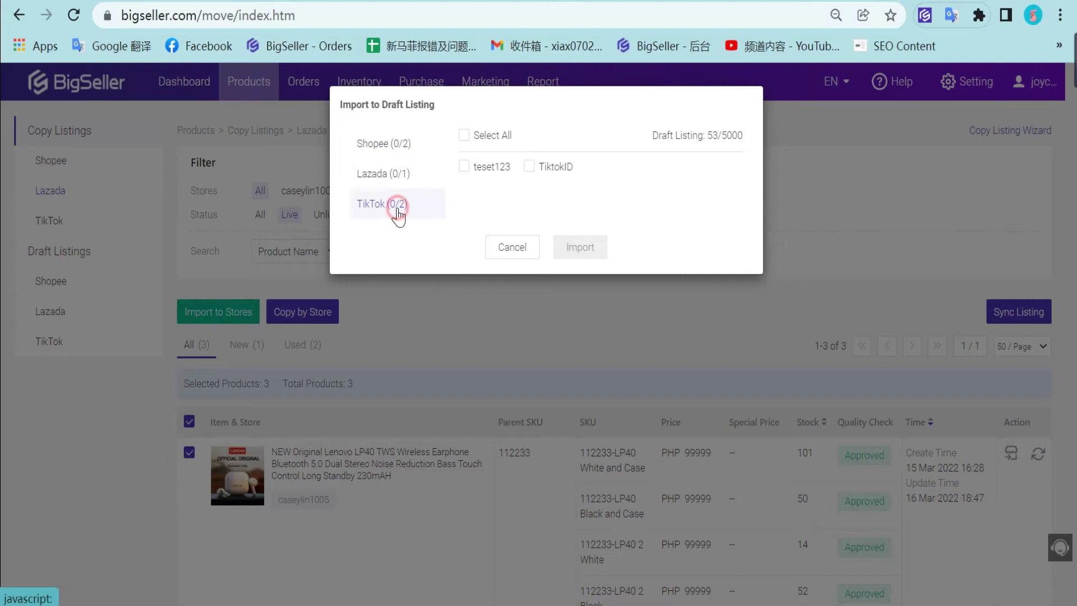
pyautogui.click(464, 166)
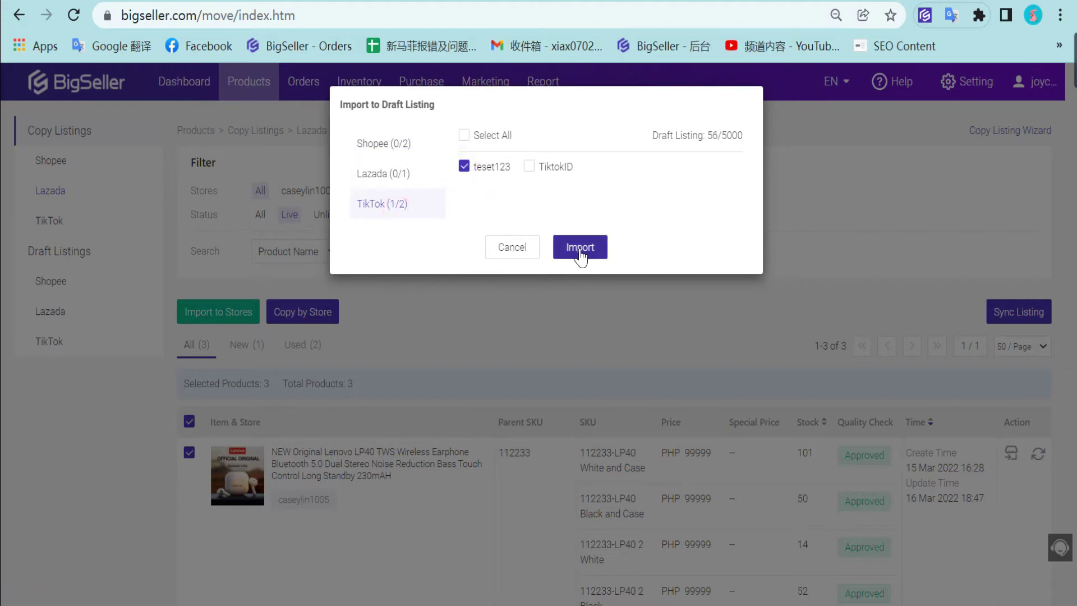
pyautogui.click(578, 250)
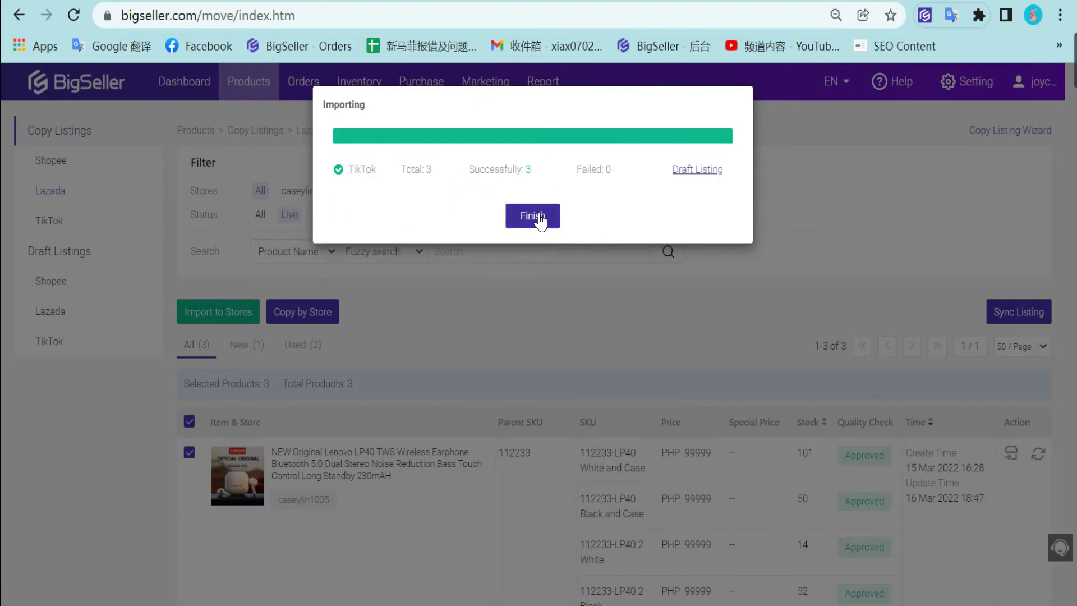
pyautogui.click(534, 216)
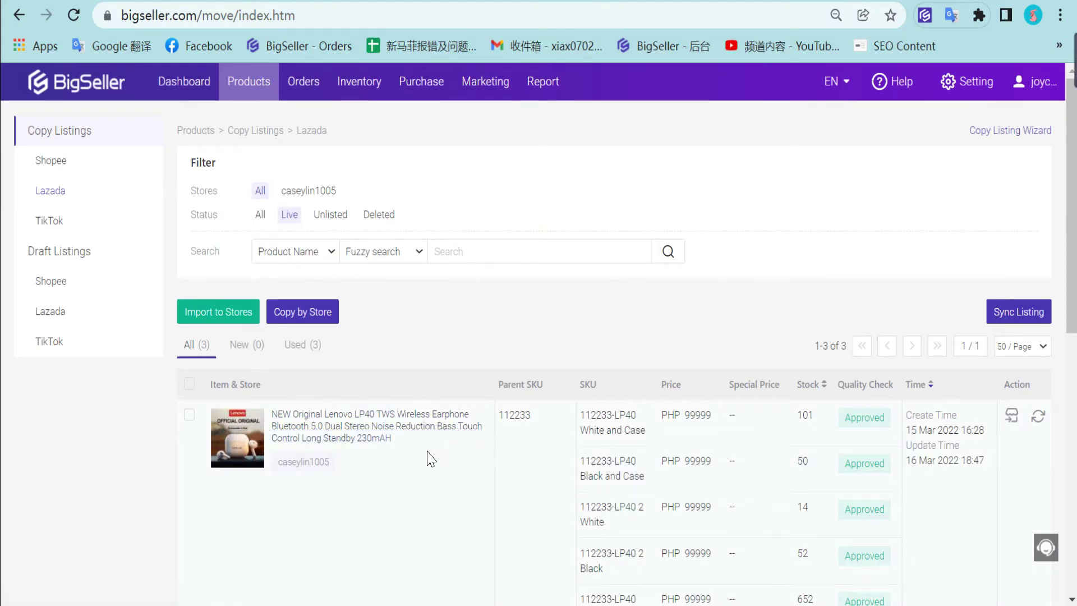
# - Copy the whole Lazada store to the TikTok store teset123 via Copy by Store
pyautogui.click(317, 314)
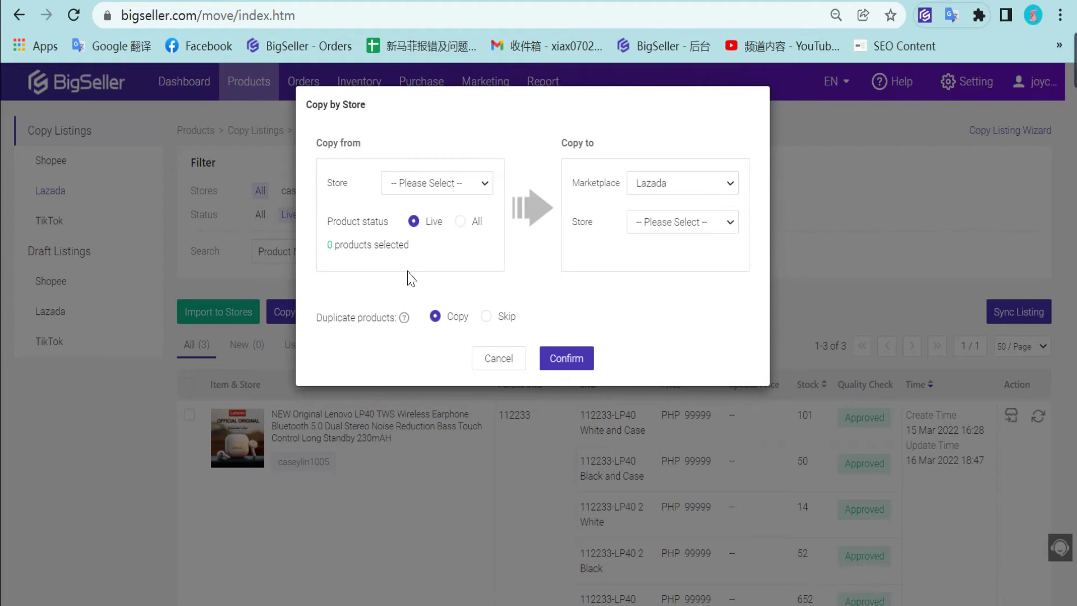
pyautogui.click(433, 211)
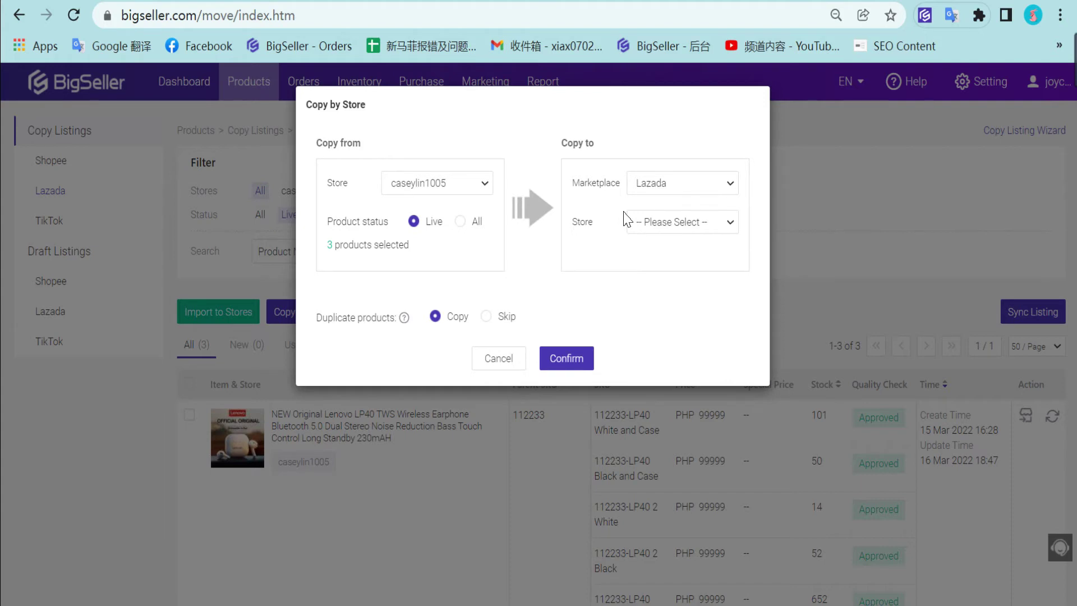
pyautogui.click(662, 185)
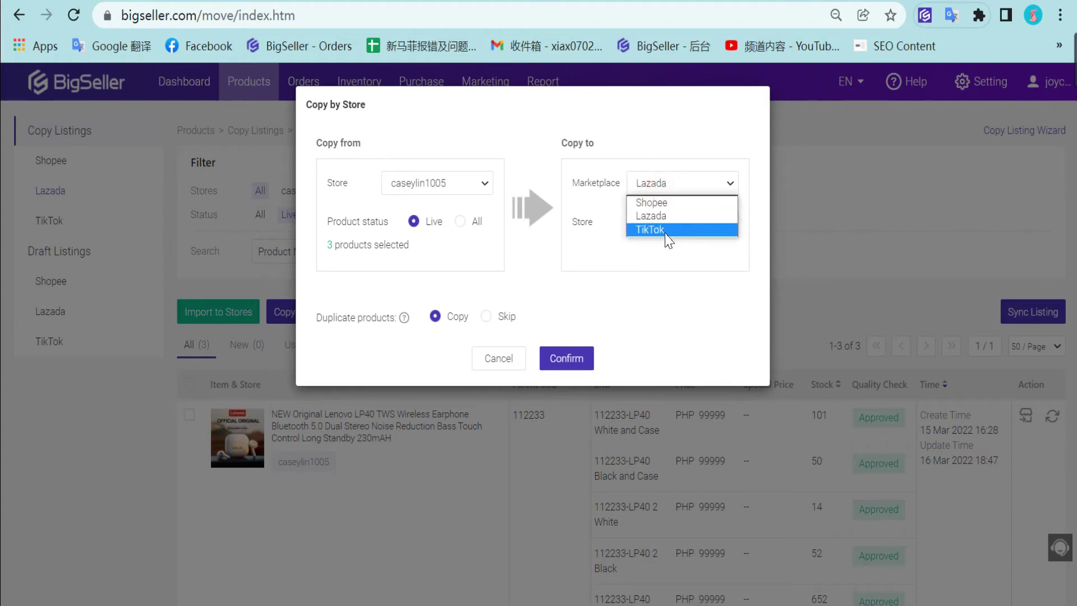
pyautogui.click(665, 231)
pyautogui.click(666, 220)
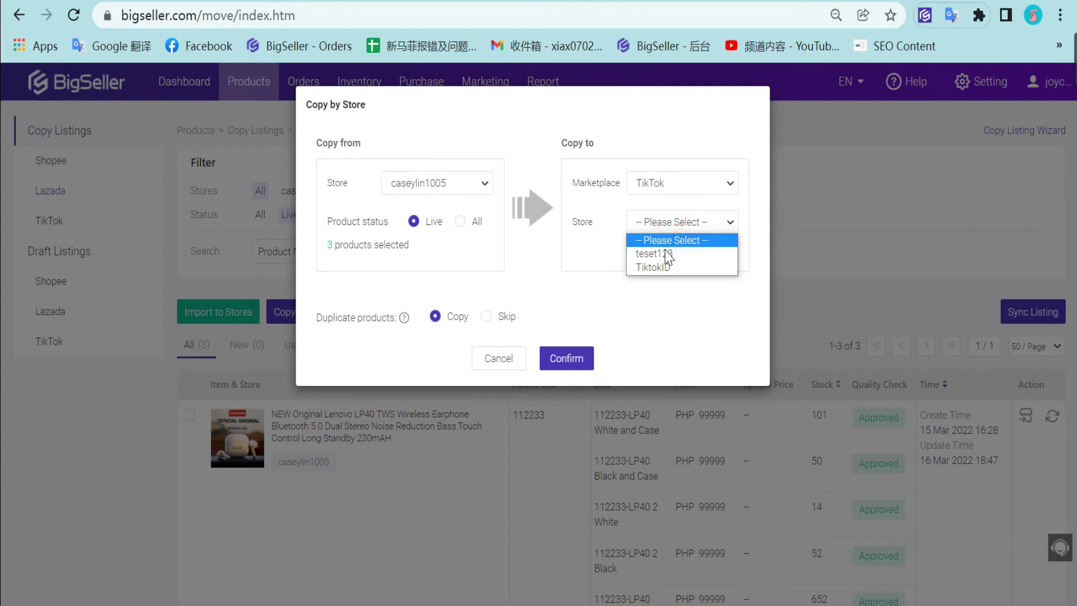
pyautogui.click(667, 255)
pyautogui.moveTo(405, 319)
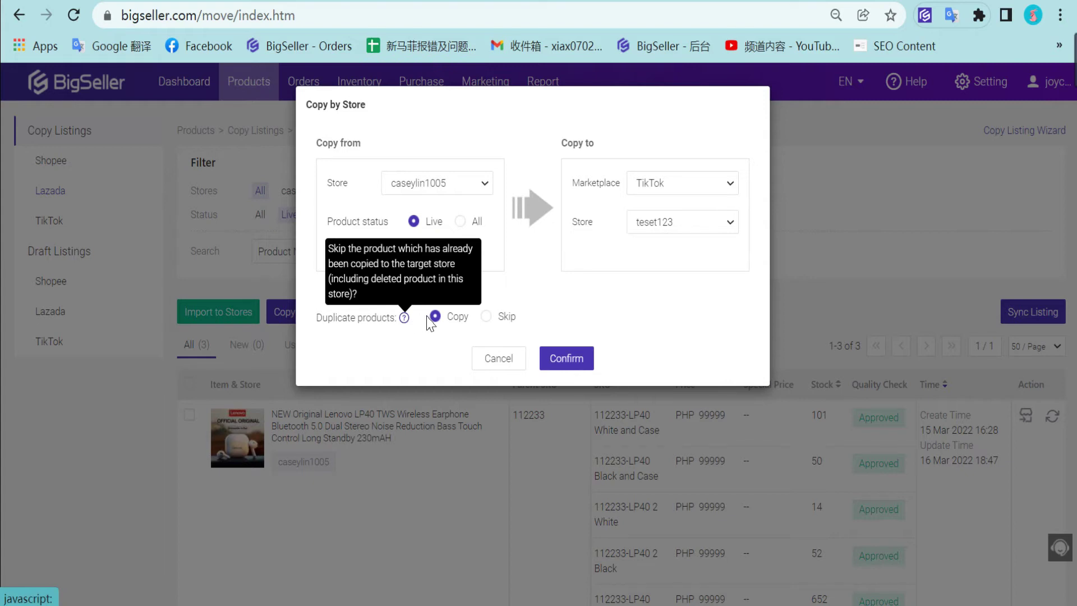
pyautogui.click(580, 360)
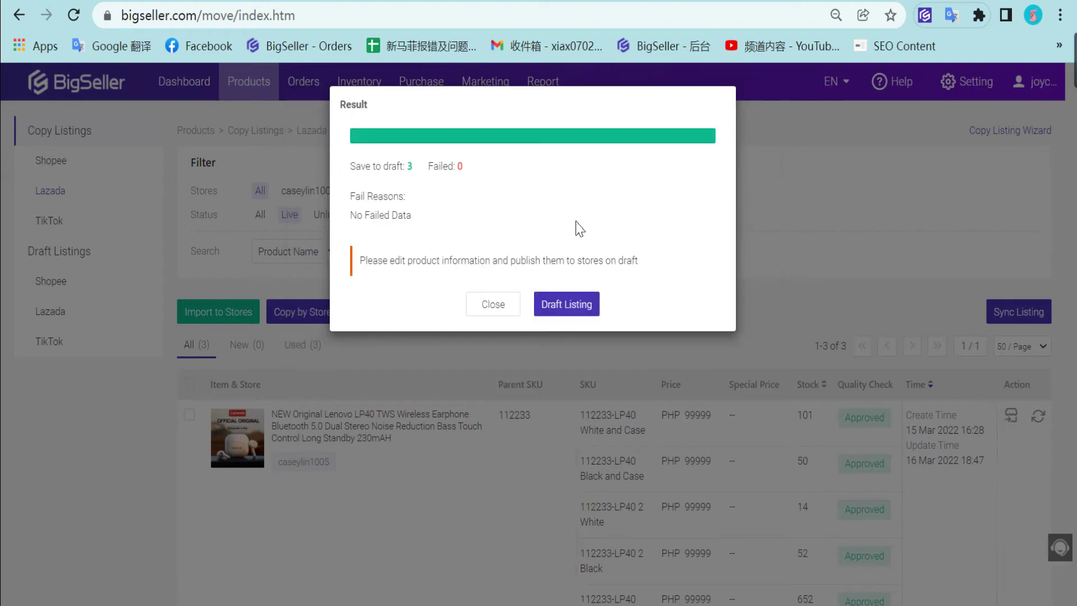
pyautogui.click(494, 304)
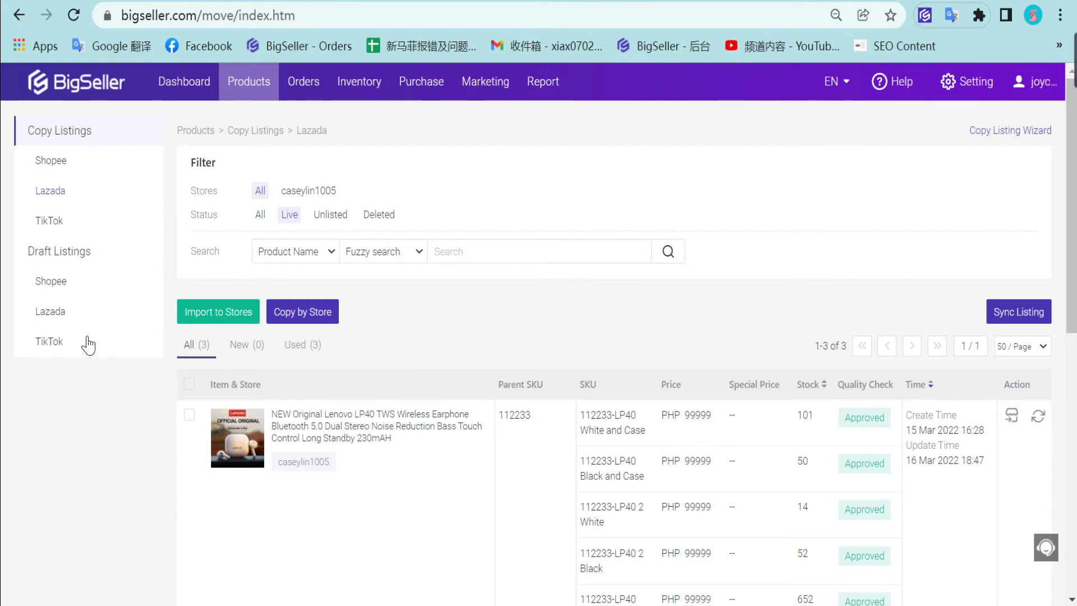
# - In TikTok Draft Listings, tick the earphone, children's dress and canmer drafts and bulk edit them
pyautogui.click(50, 341)
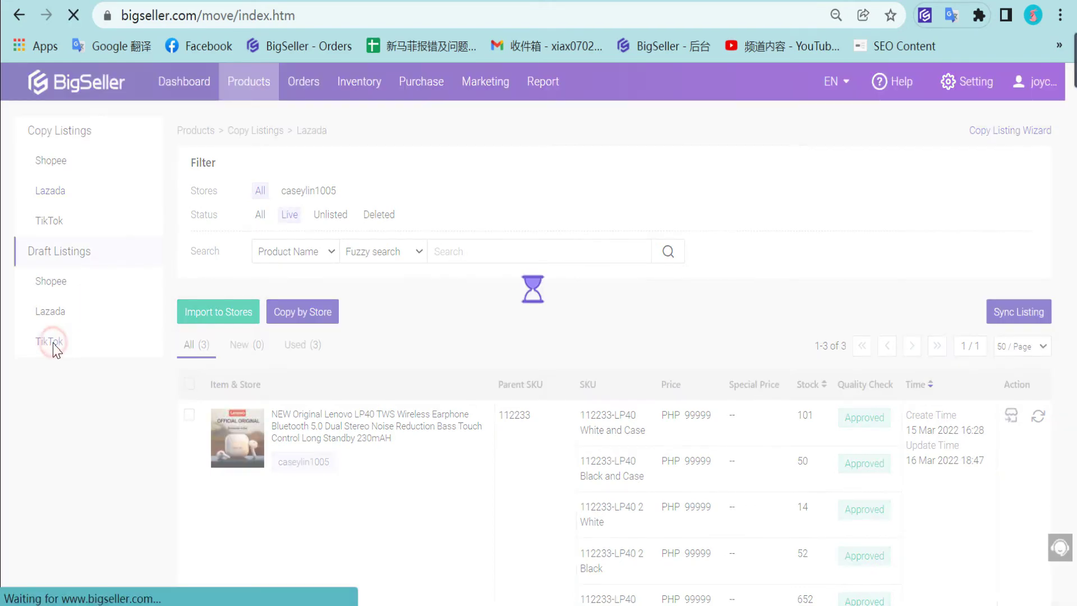
pyautogui.scroll(-2, 480, 543)
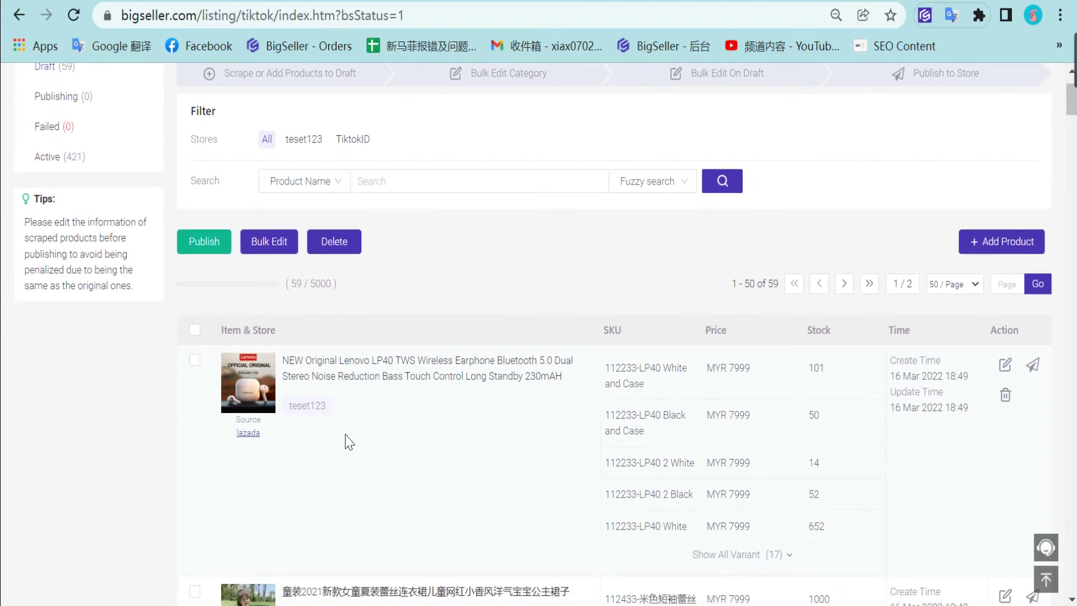
pyautogui.scroll(-2, 345, 443)
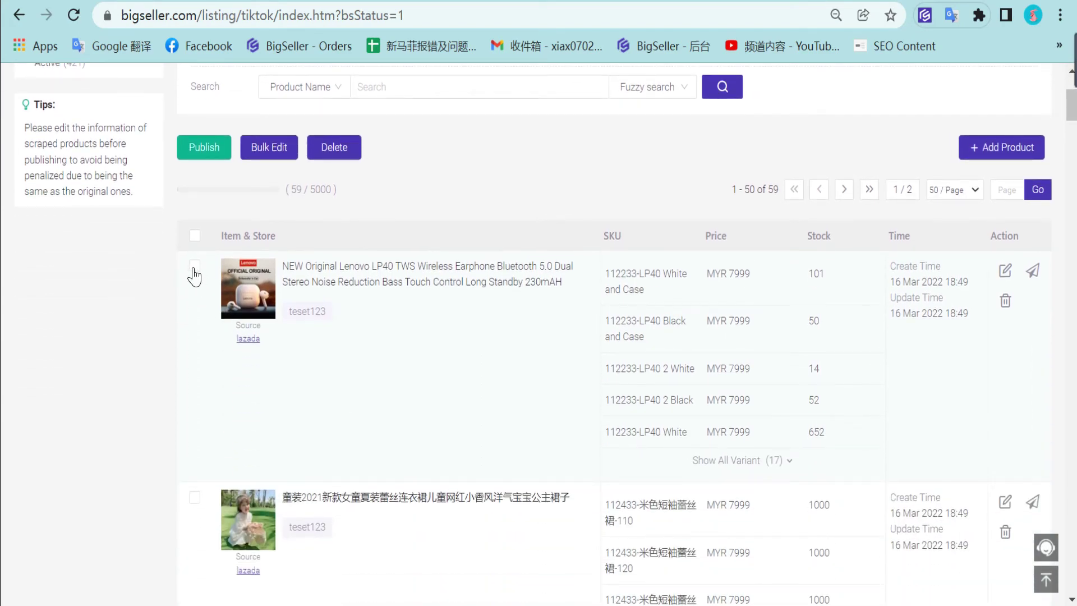
pyautogui.scroll(-2, 195, 276)
pyautogui.click(195, 173)
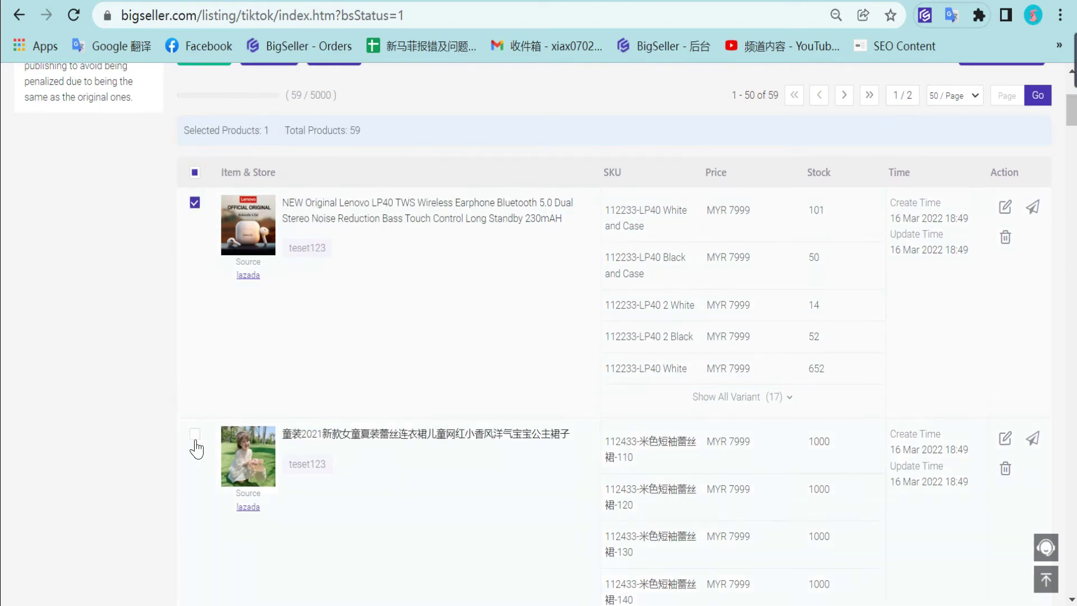
pyautogui.click(194, 436)
pyautogui.scroll(-6, 218, 416)
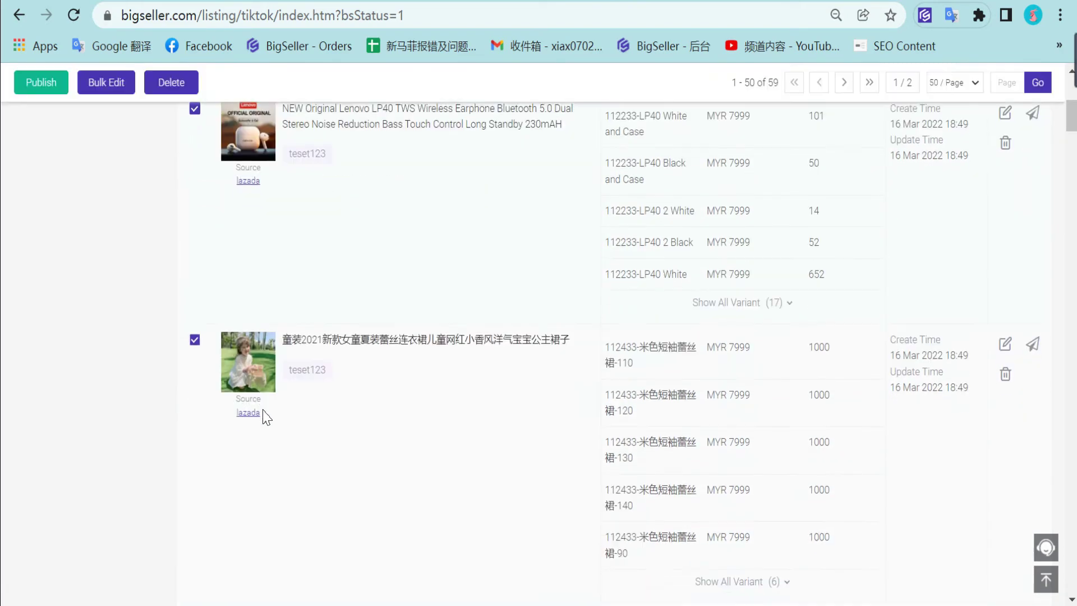
pyautogui.click(195, 341)
pyautogui.scroll(10, 354, 368)
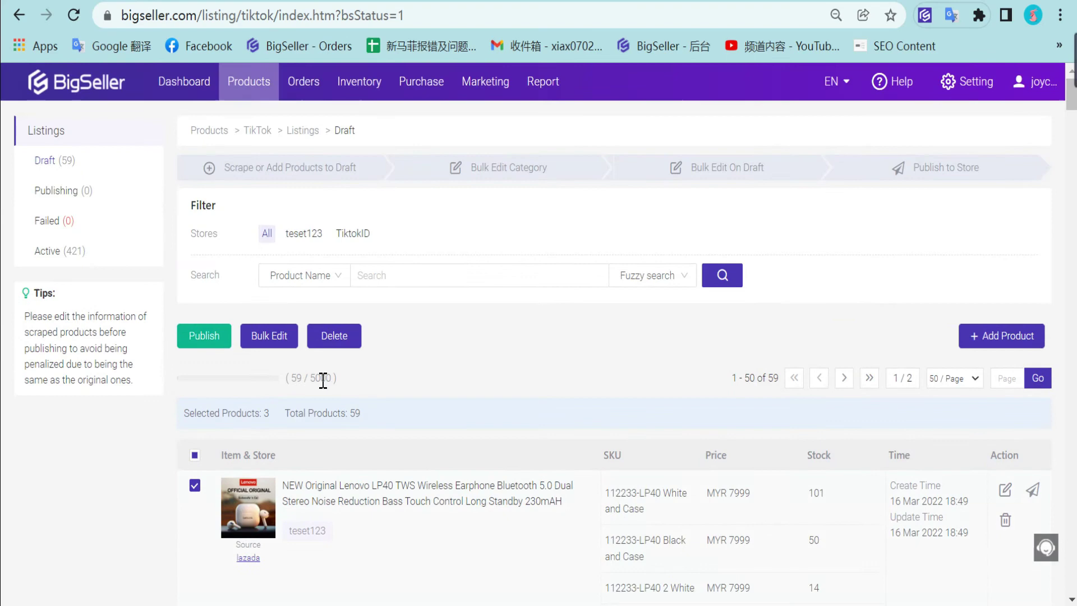
pyautogui.click(269, 340)
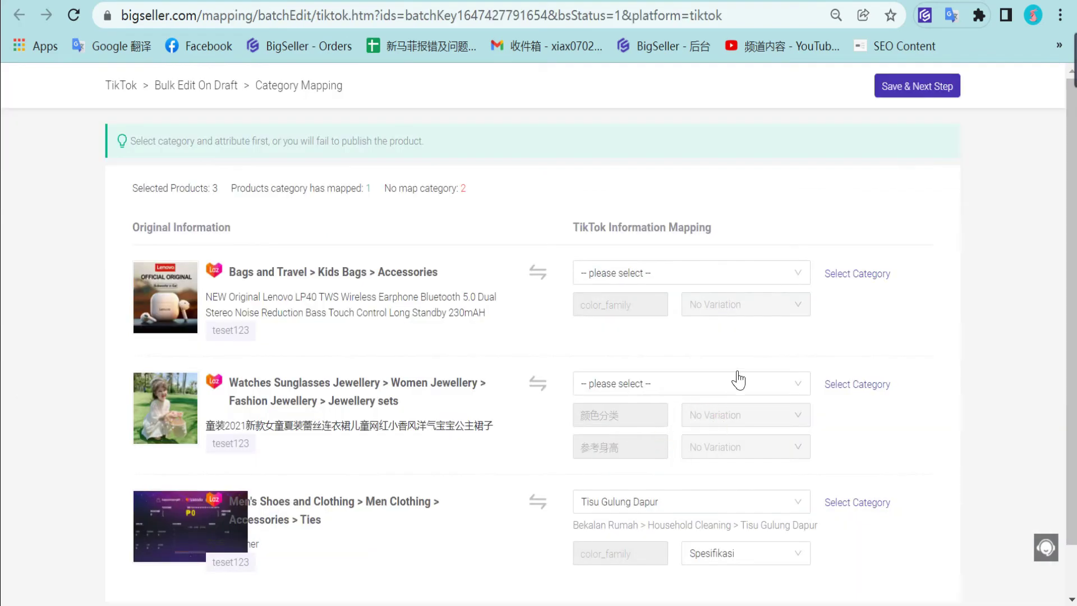
# - Map the earphones to Tisu Gulung Dapur with their variation set to Spesifikasi
pyautogui.click(718, 279)
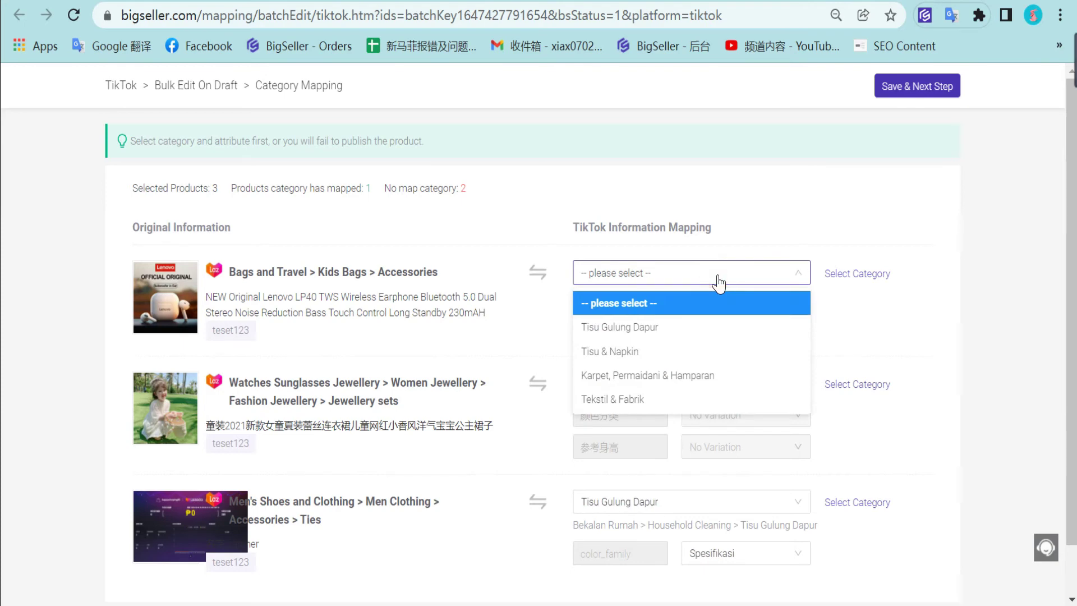
pyautogui.click(705, 330)
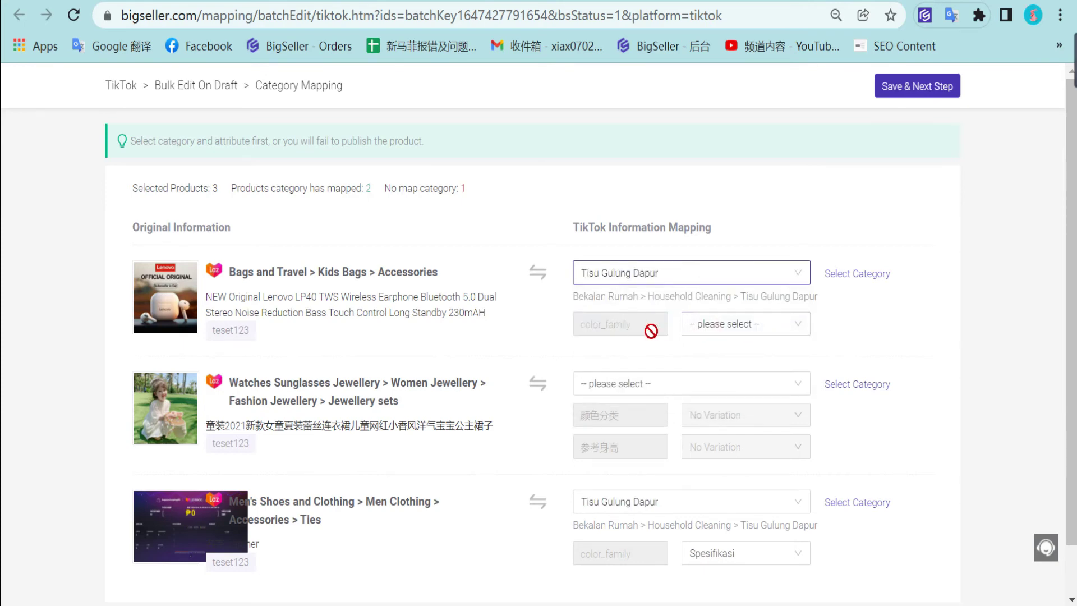
pyautogui.click(748, 330)
pyautogui.click(708, 378)
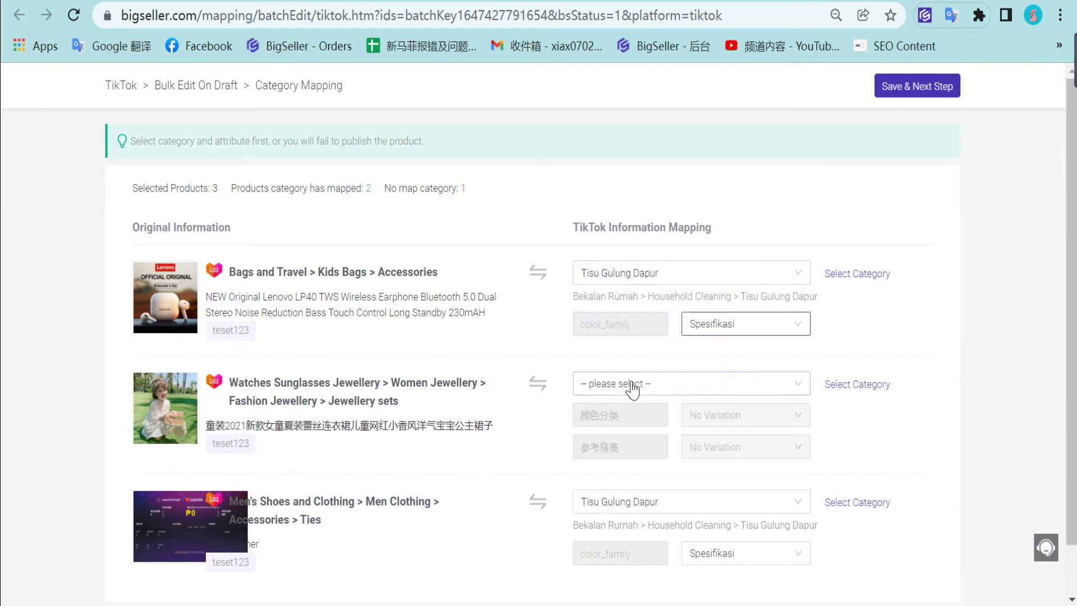
# - Map the dress to Tisu Gulung Dapur, its first variation to Spesifikasi, second left unmapped
pyautogui.click(631, 385)
pyautogui.click(638, 434)
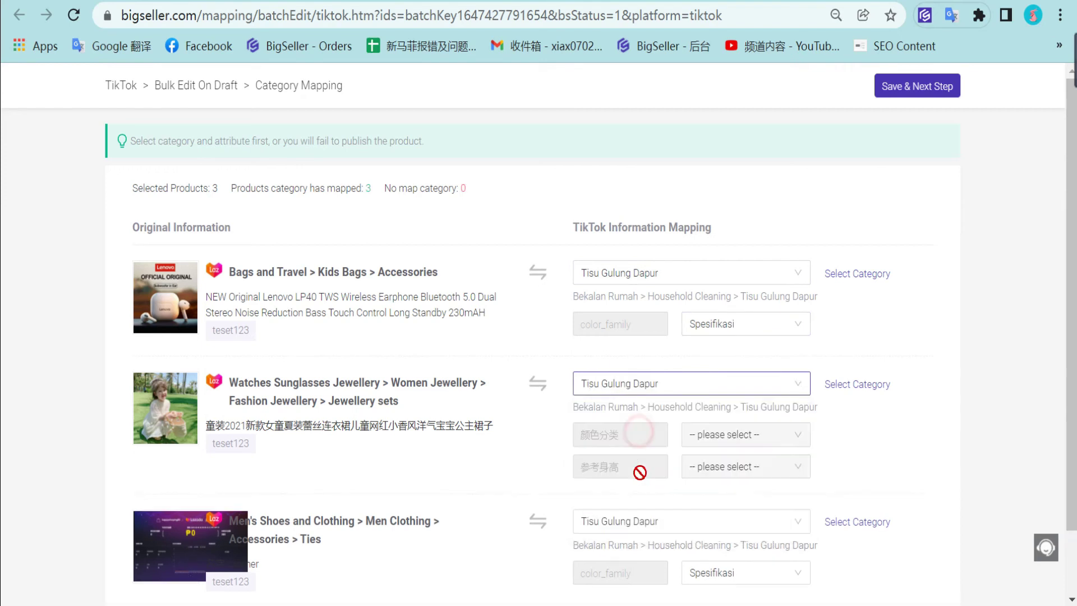
pyautogui.click(729, 437)
pyautogui.click(735, 481)
pyautogui.click(735, 470)
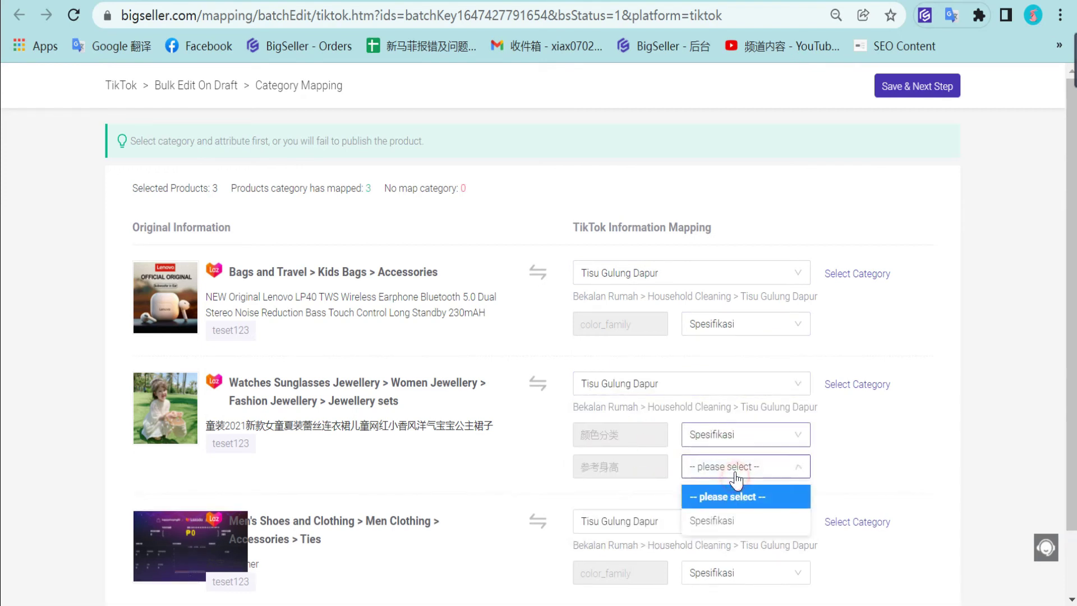
pyautogui.click(741, 512)
# - Keep the third product on Tisu Gulung Dapur with its attribute set to Spesifikasi
pyautogui.click(691, 520)
pyautogui.click(692, 529)
pyautogui.click(729, 571)
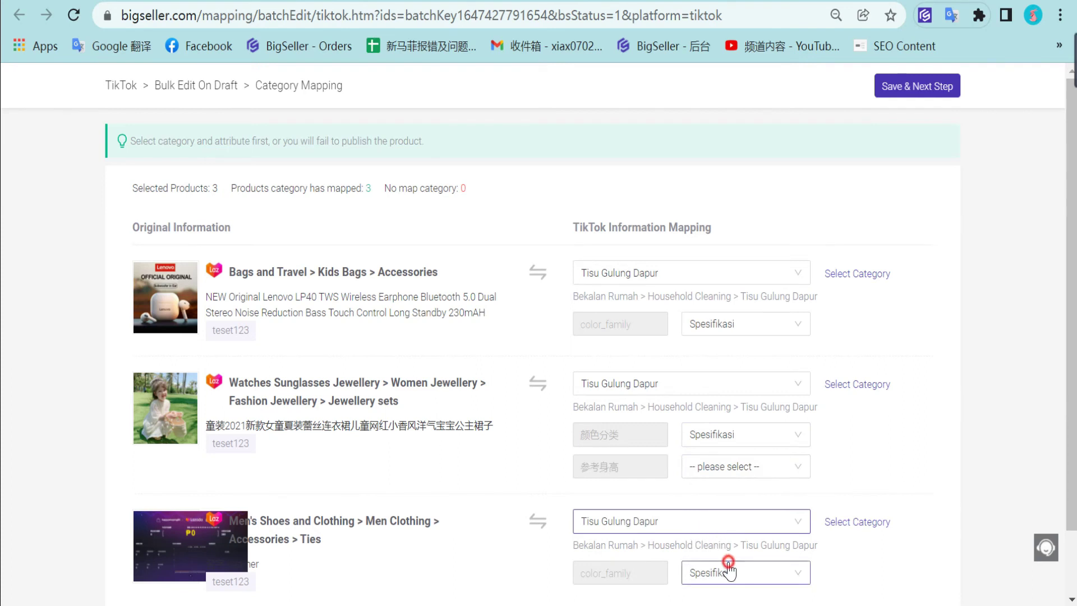
pyautogui.scroll(-2, 729, 584)
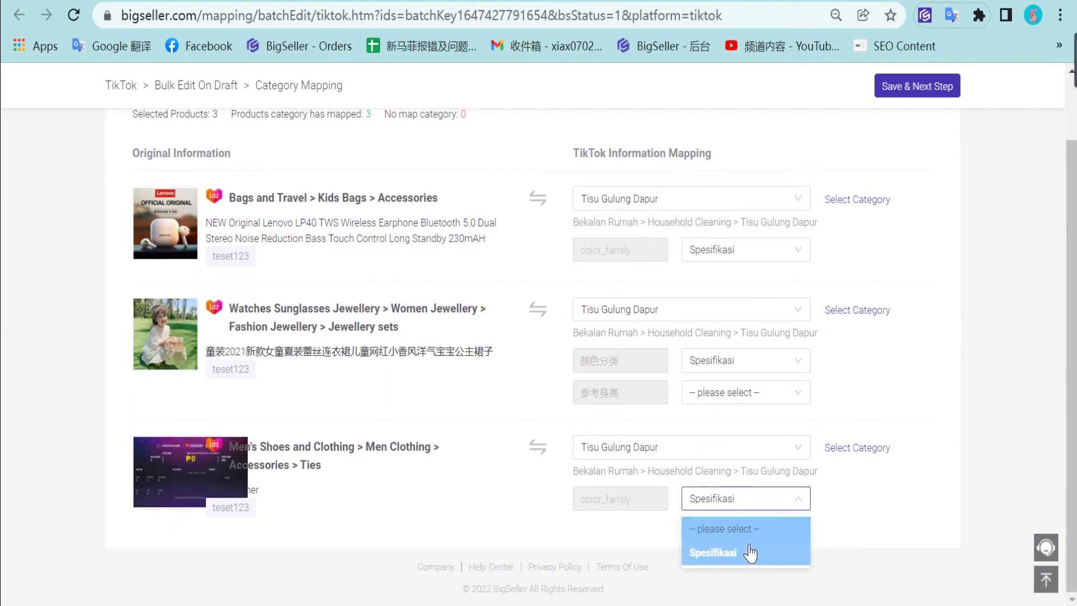
pyautogui.click(750, 545)
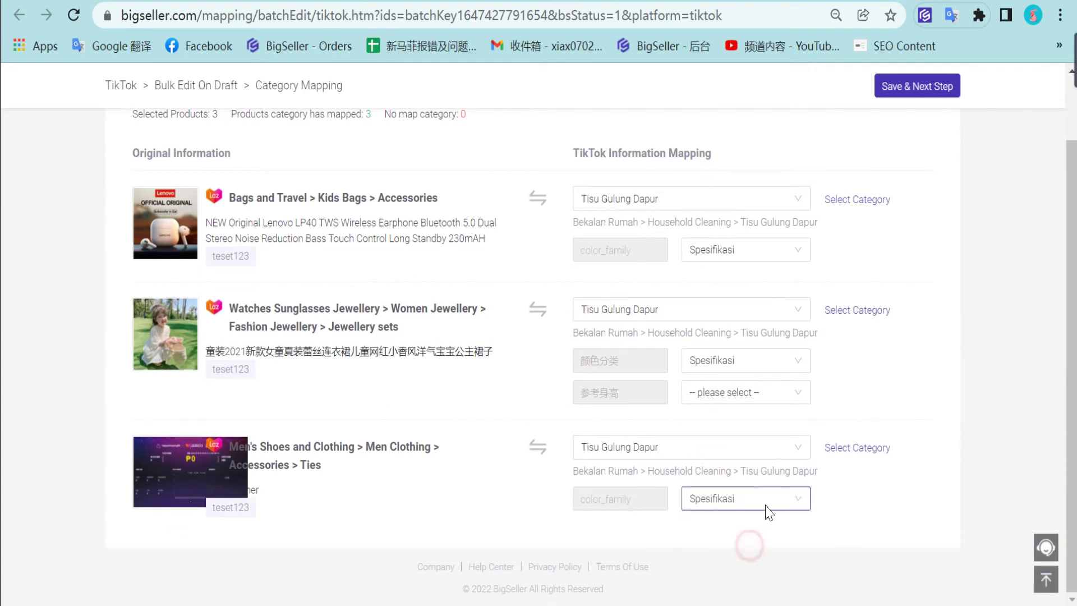
# - Save the mapping and scroll across the Bulk Edit table showing the three drafts at MYR 7999
pyautogui.click(918, 86)
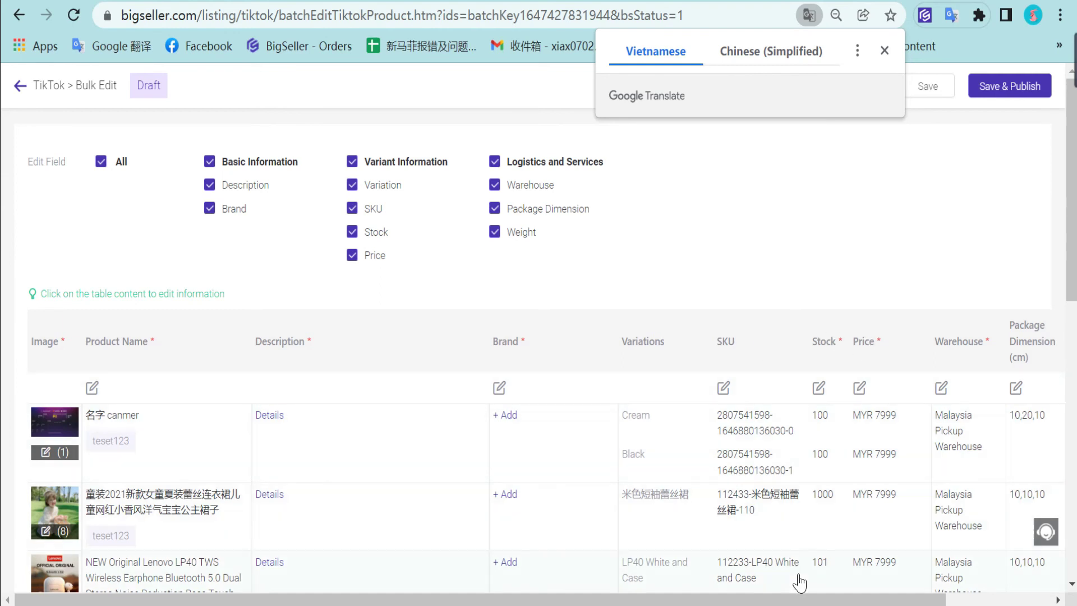
pyautogui.moveTo(813, 599); pyautogui.dragTo(686, 393)
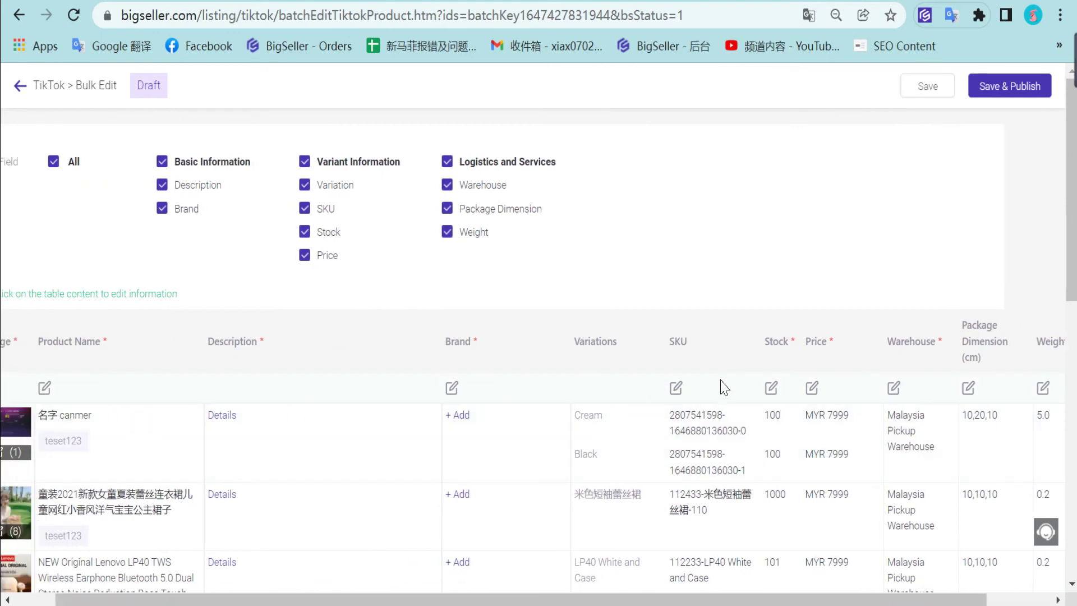